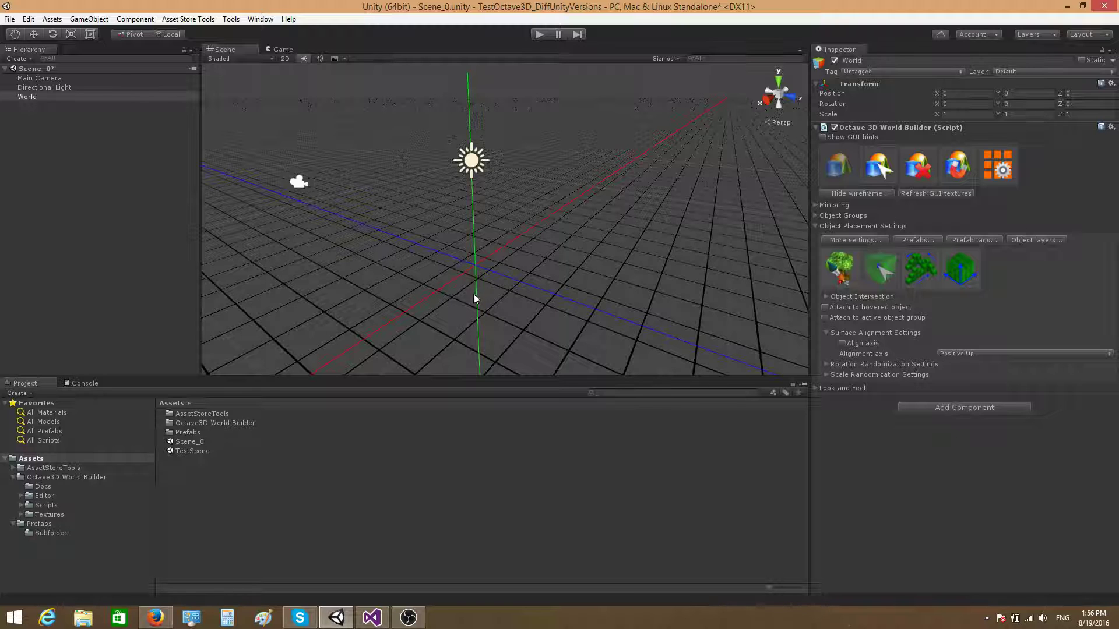
Open the prefab management window for the World object and make it wider beside the project browser.
{"action": "right_click_drag", "start_coordinate": [473, 295], "coordinate": [481, 291]}
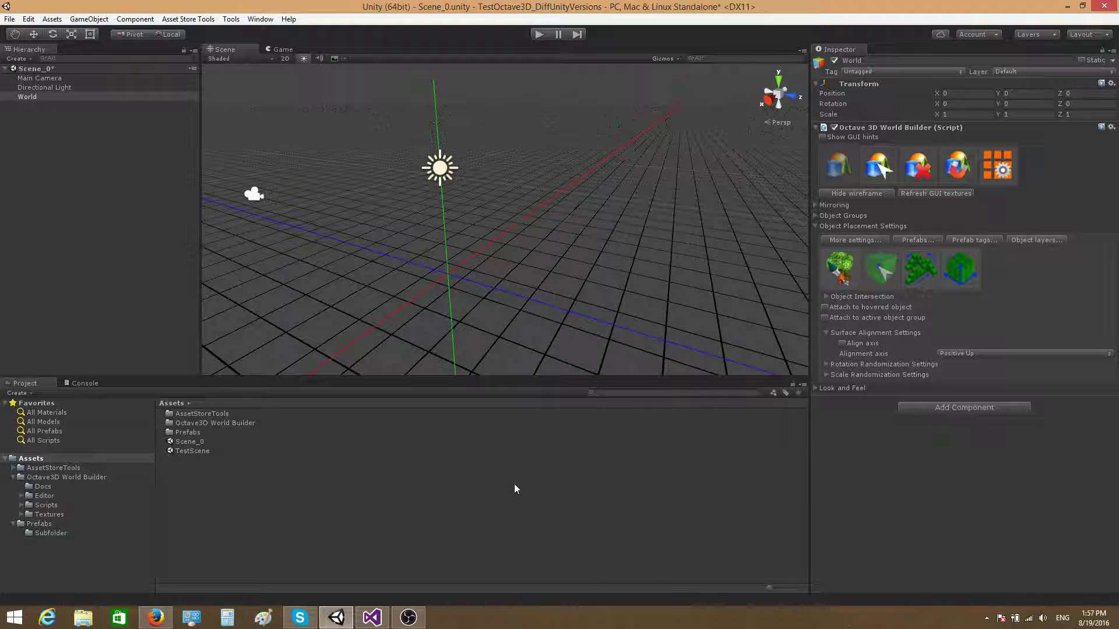
{"action": "left_click", "coordinate": [921, 241]}
{"action": "left_click_drag", "start_coordinate": [449, 315], "coordinate": [279, 457]}
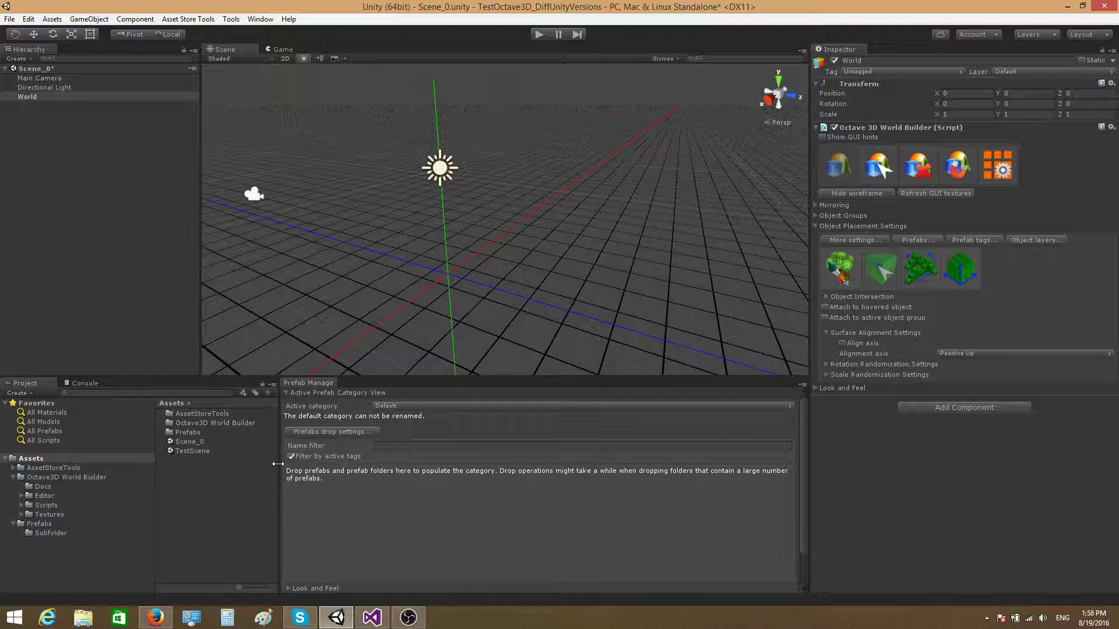
{"action": "left_click_drag", "start_coordinate": [278, 464], "coordinate": [275, 464]}
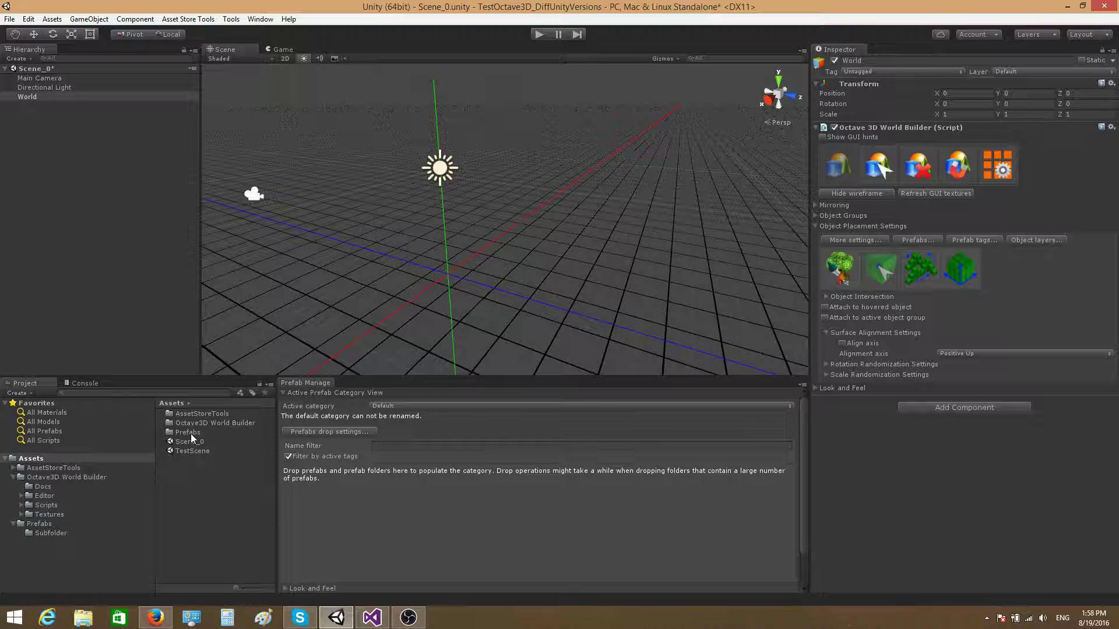
Look through the Prefabs folder and its Subfolder, and add the whole Prefabs folder to the prefab category view.
{"action": "left_click", "coordinate": [189, 432]}
{"action": "double_click", "coordinate": [192, 432]}
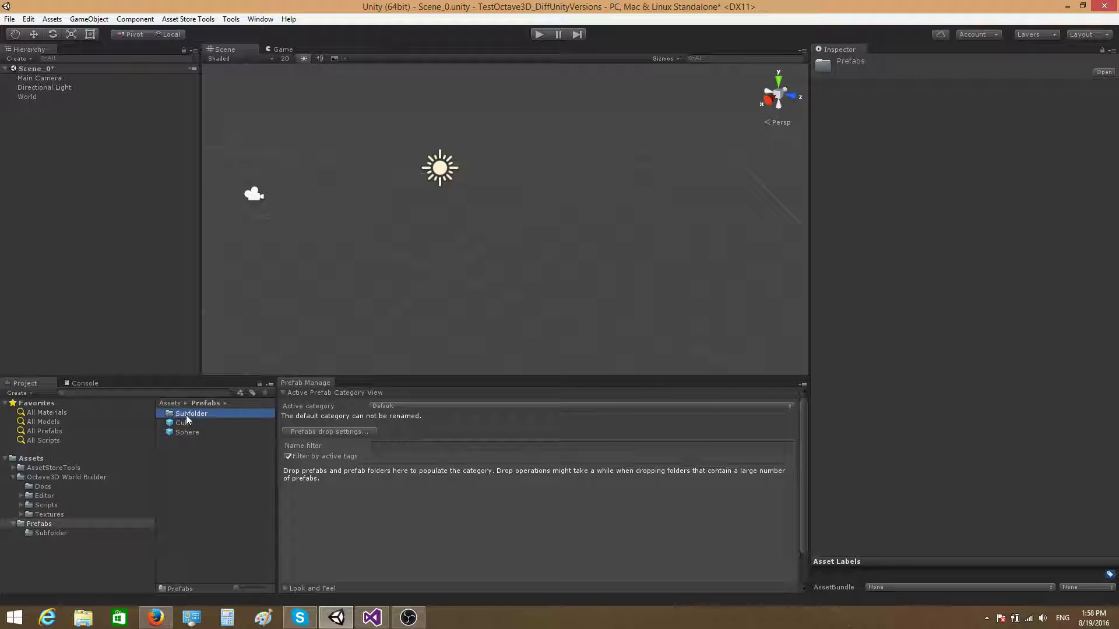
{"action": "double_click", "coordinate": [186, 415]}
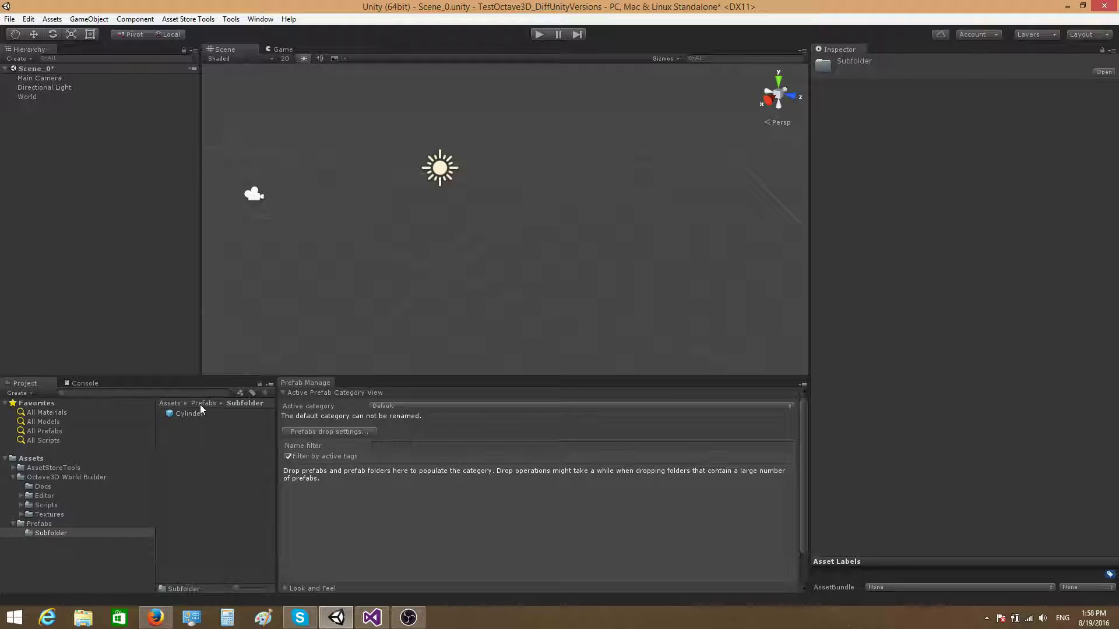
{"action": "left_click", "coordinate": [201, 404]}
{"action": "left_click", "coordinate": [166, 404]}
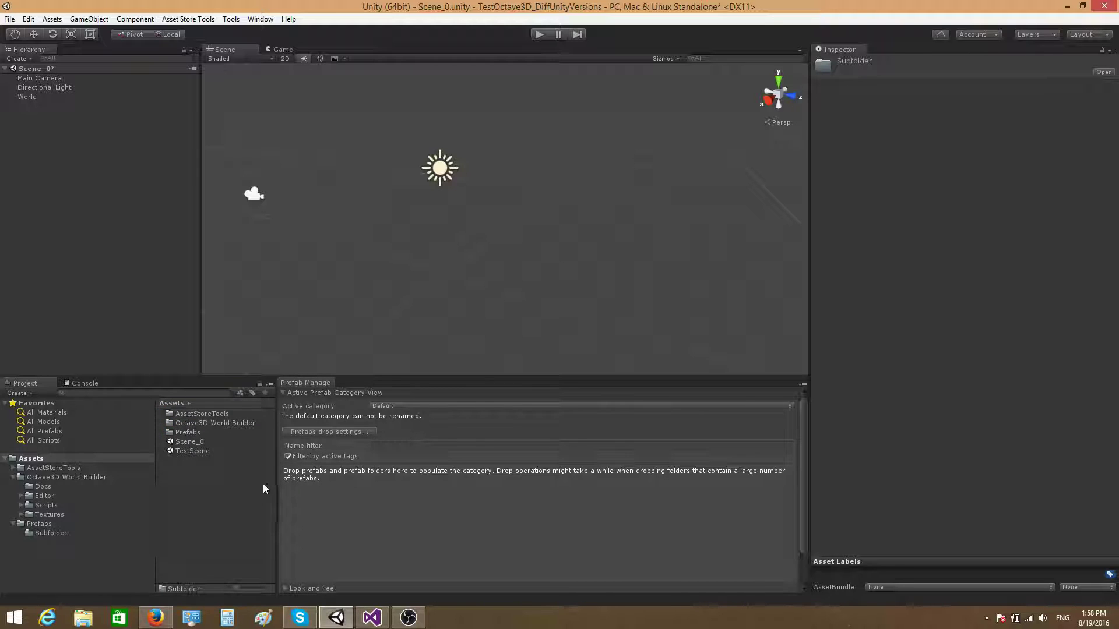
{"action": "left_click_drag", "start_coordinate": [273, 484], "coordinate": [311, 483]}
{"action": "left_click", "coordinate": [188, 434]}
{"action": "left_click_drag", "start_coordinate": [187, 436], "coordinate": [438, 530]}
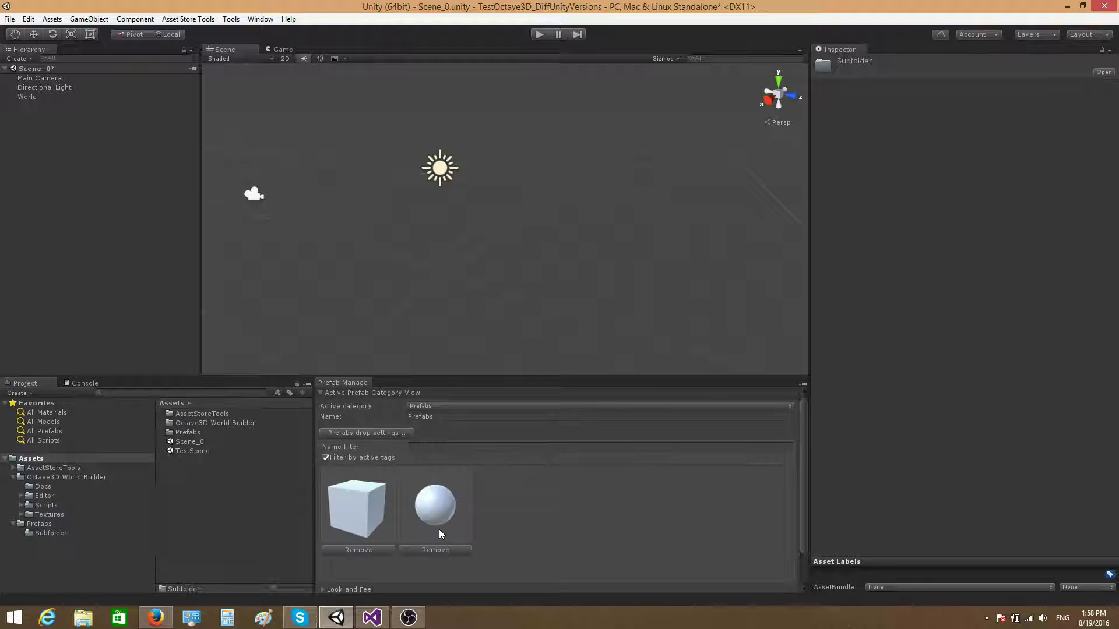
{"action": "scroll", "coordinate": [794, 467], "scroll_direction": "down", "scroll_amount": 1}
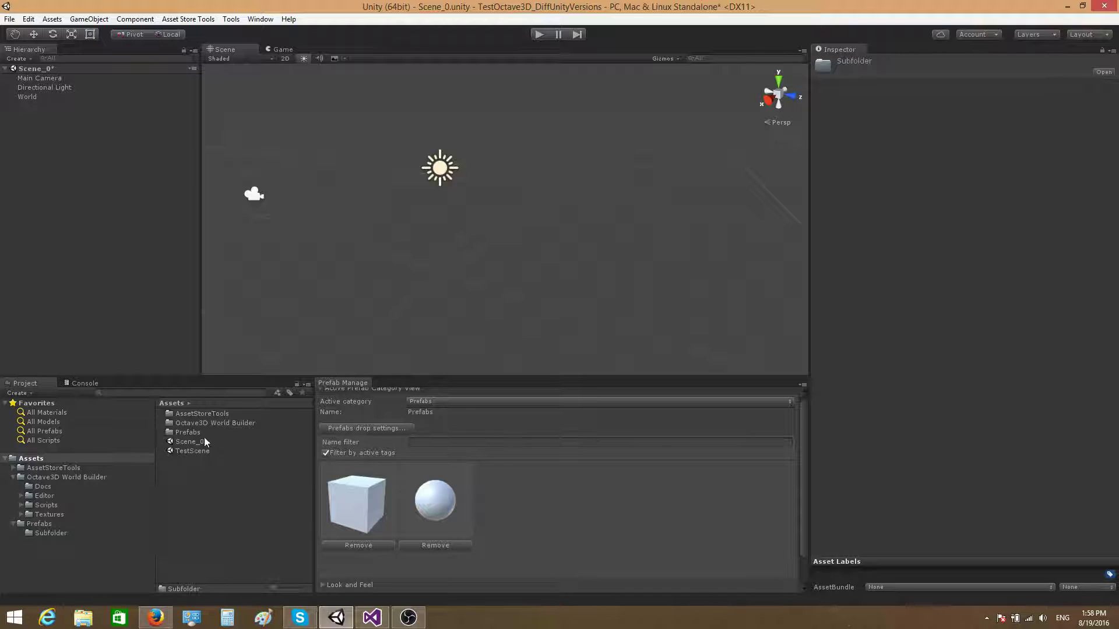
Compare the prefabs in the Subfolder and Prefabs categories with the contents of the matching project folders.
{"action": "double_click", "coordinate": [189, 433]}
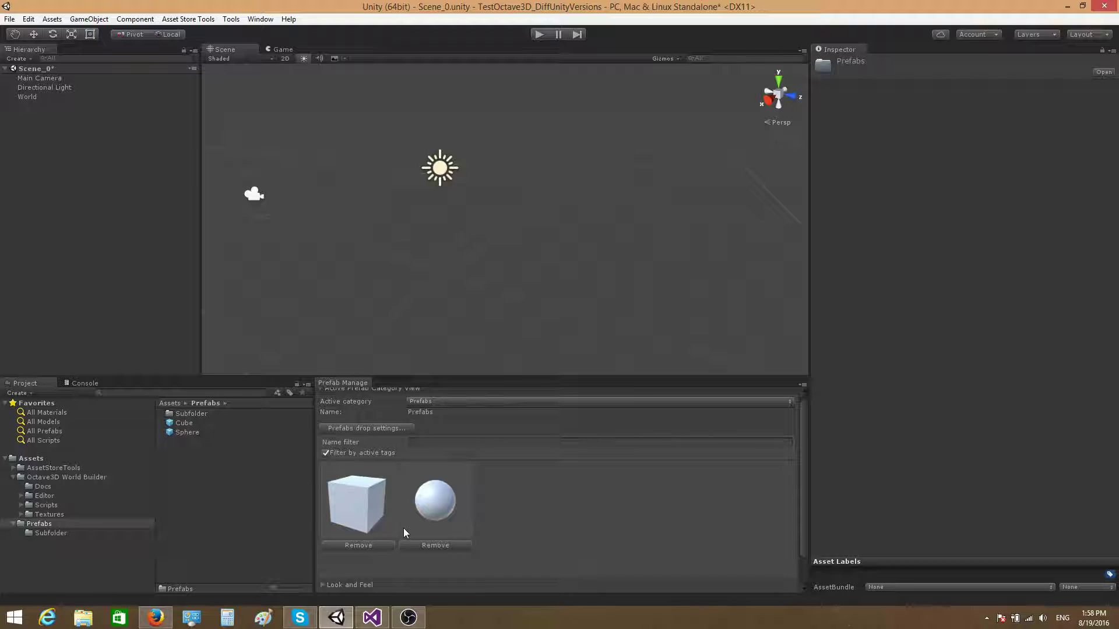
{"action": "left_click", "coordinate": [431, 402]}
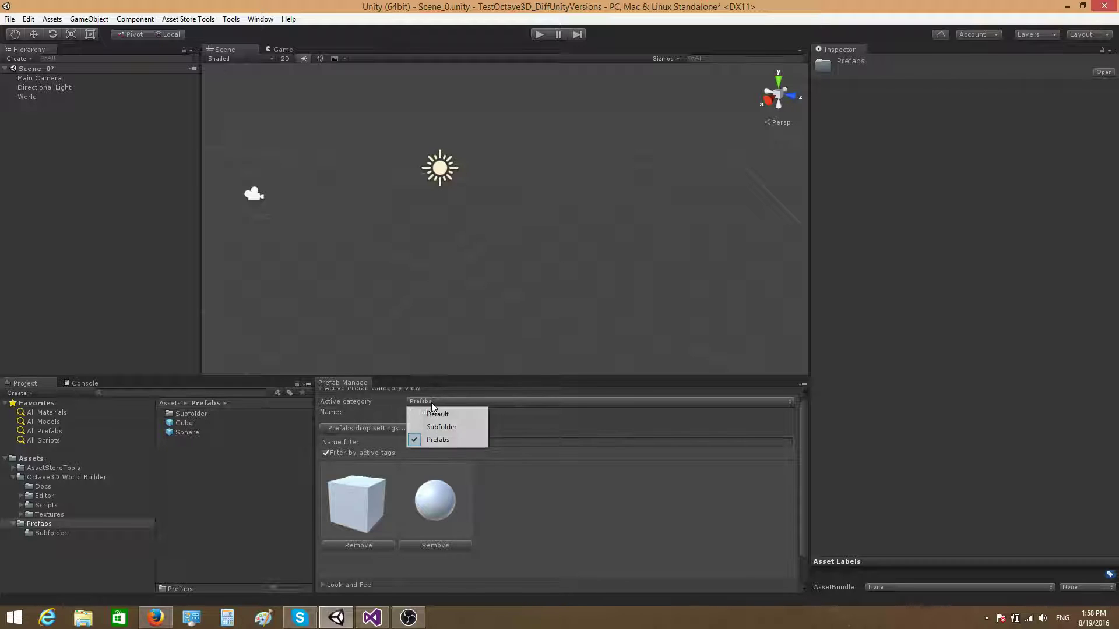
{"action": "left_click", "coordinate": [436, 428]}
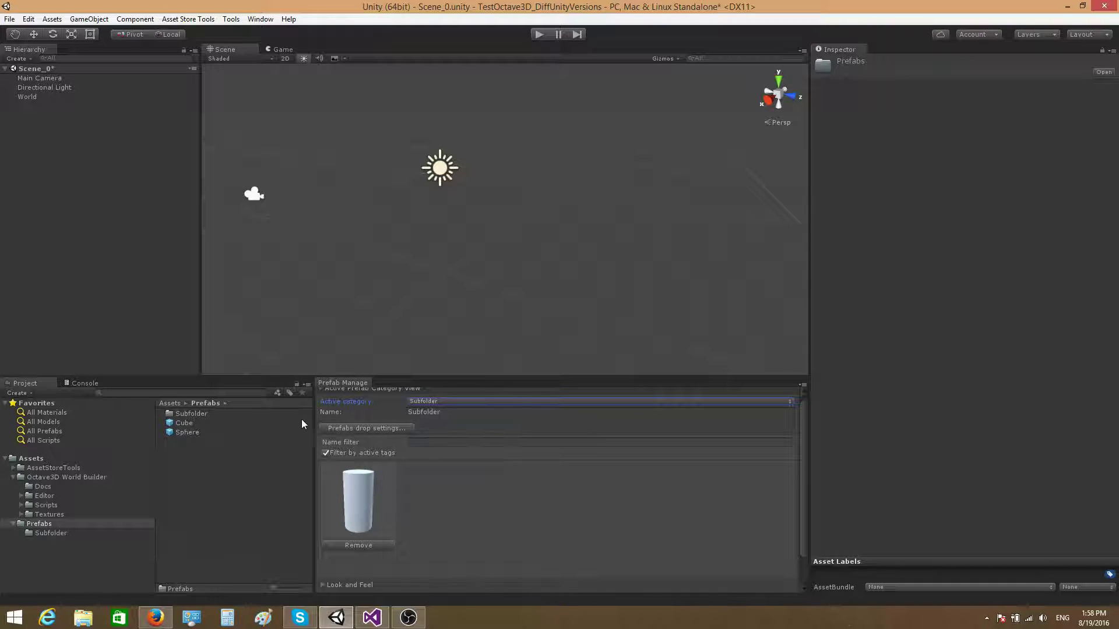
{"action": "double_click", "coordinate": [189, 415]}
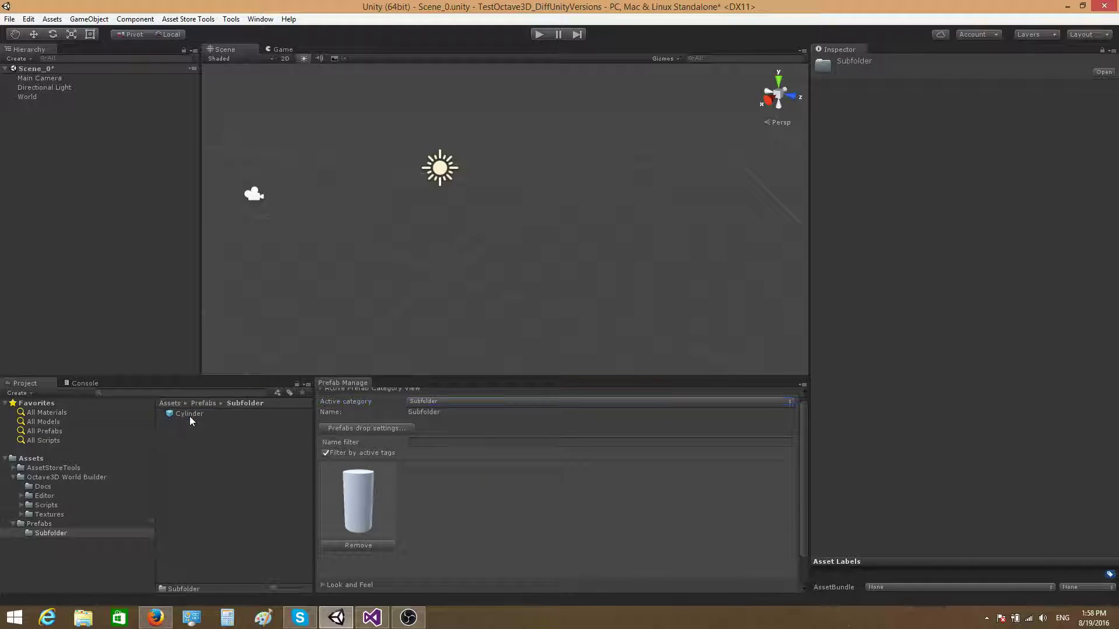
{"action": "left_click", "coordinate": [202, 404]}
{"action": "left_click", "coordinate": [170, 403]}
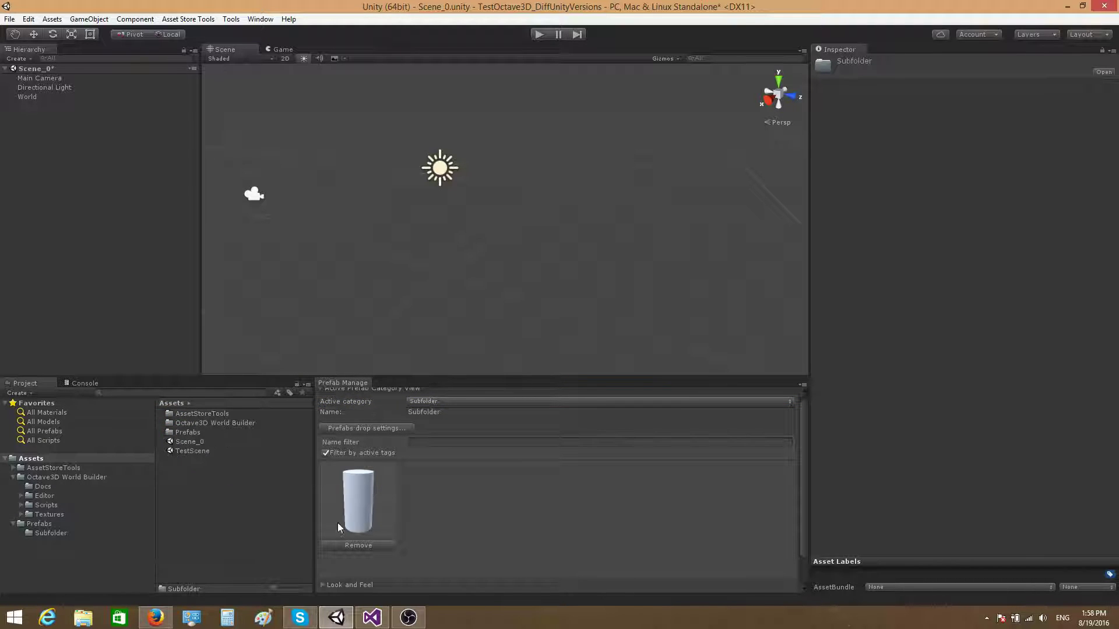
{"action": "left_click", "coordinate": [450, 401]}
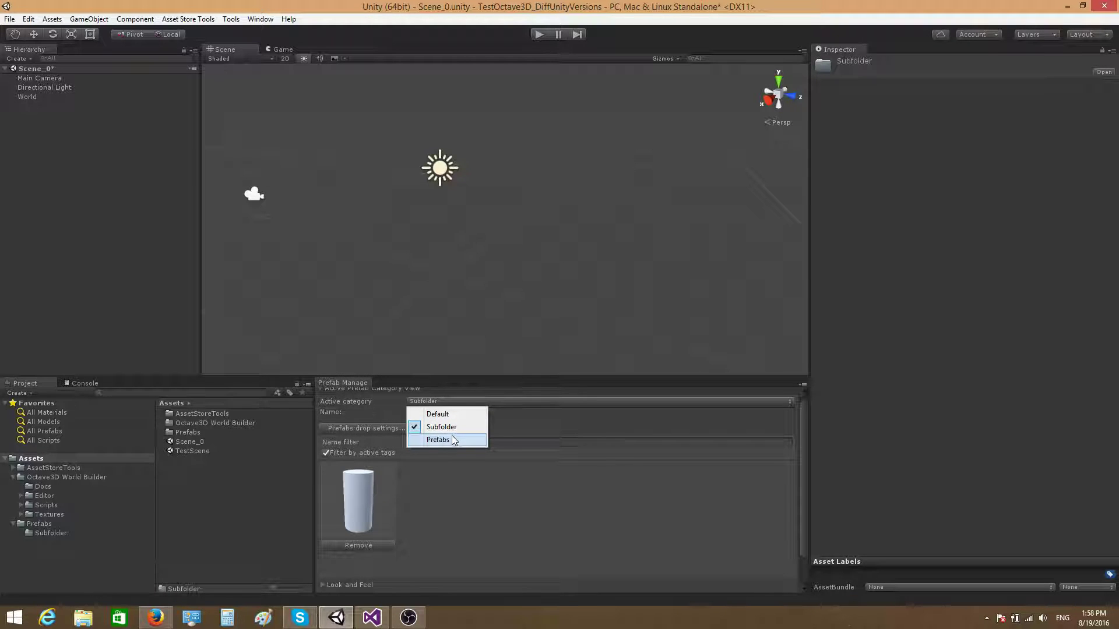
{"action": "left_click", "coordinate": [452, 438]}
{"action": "left_click", "coordinate": [438, 403]}
{"action": "left_click", "coordinate": [446, 439]}
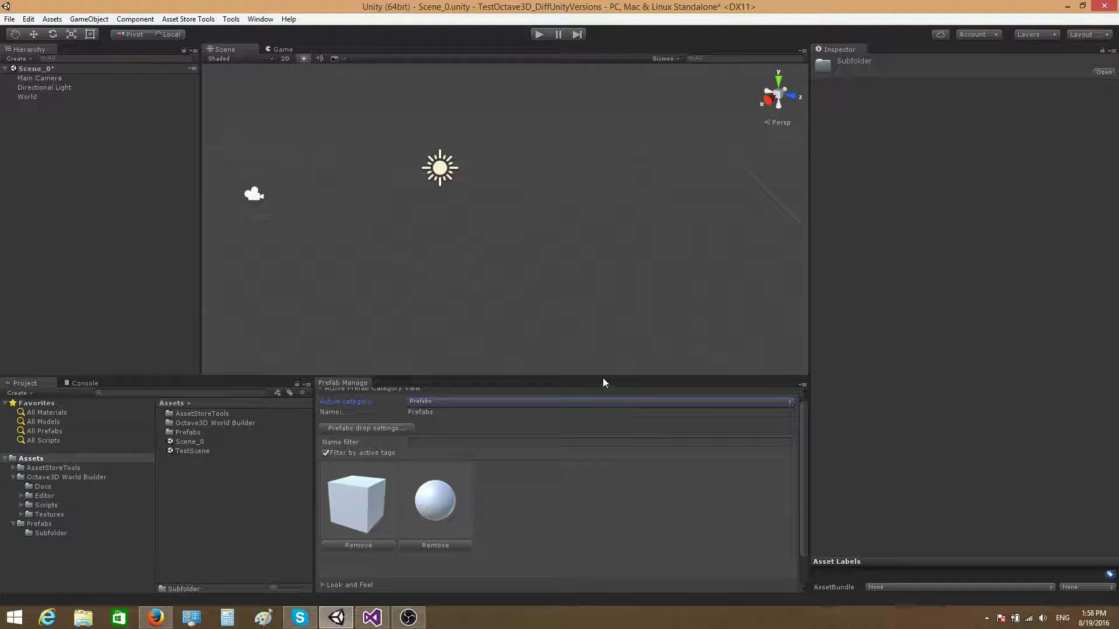
Enlarge the prefab management window, expand the category actions and remove all prefab categories.
{"action": "left_click_drag", "start_coordinate": [602, 382], "coordinate": [597, 361]}
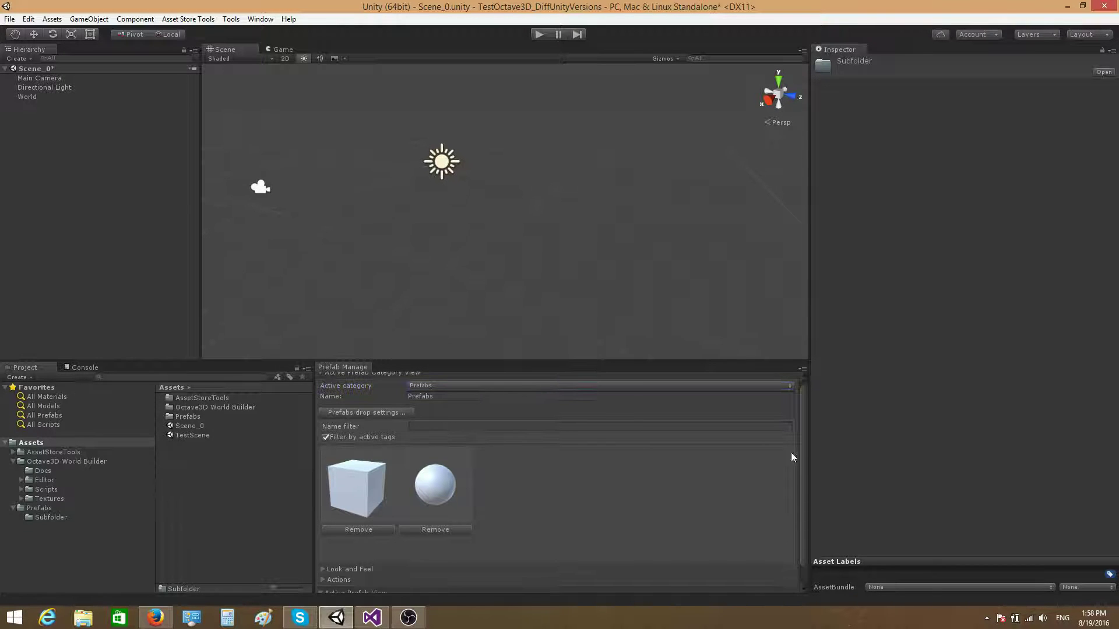
{"action": "scroll", "coordinate": [803, 452], "scroll_direction": "down", "scroll_amount": 1}
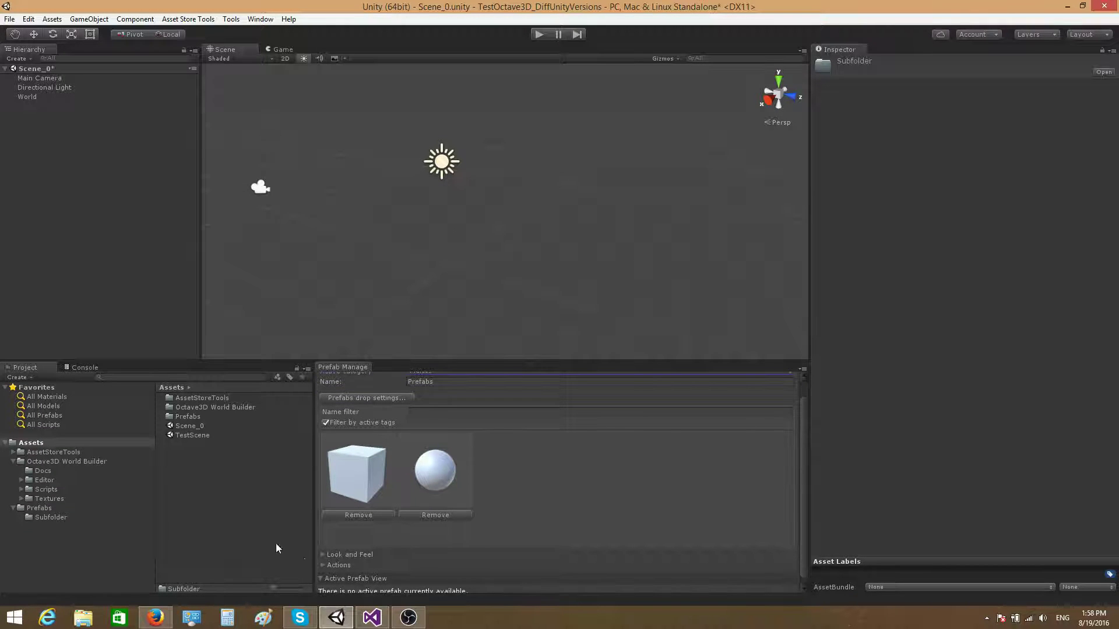
{"action": "left_click", "coordinate": [325, 566]}
{"action": "left_click", "coordinate": [479, 589]}
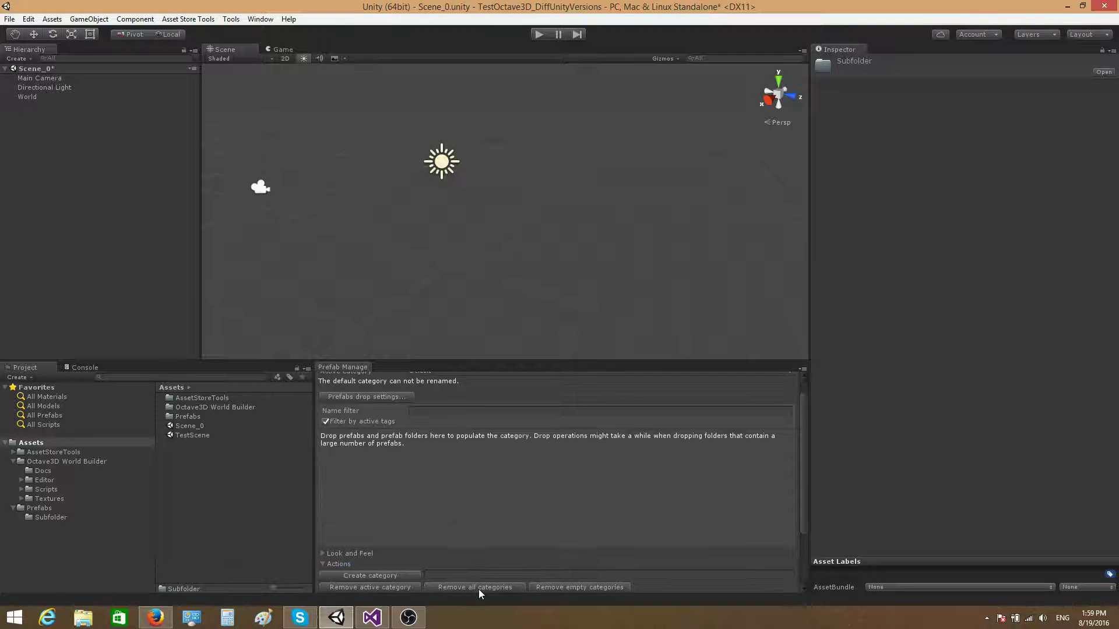
{"action": "scroll", "coordinate": [803, 484], "scroll_direction": "up", "scroll_amount": 2}
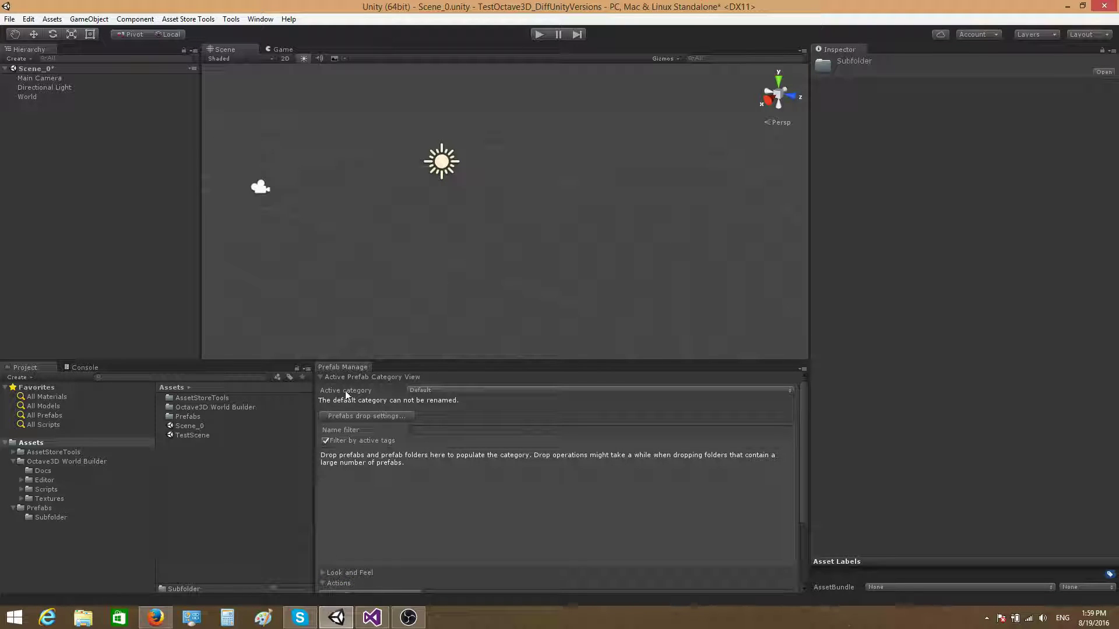
Disable Process subfolders in the prefabs drop settings.
{"action": "double_click", "coordinate": [190, 417]}
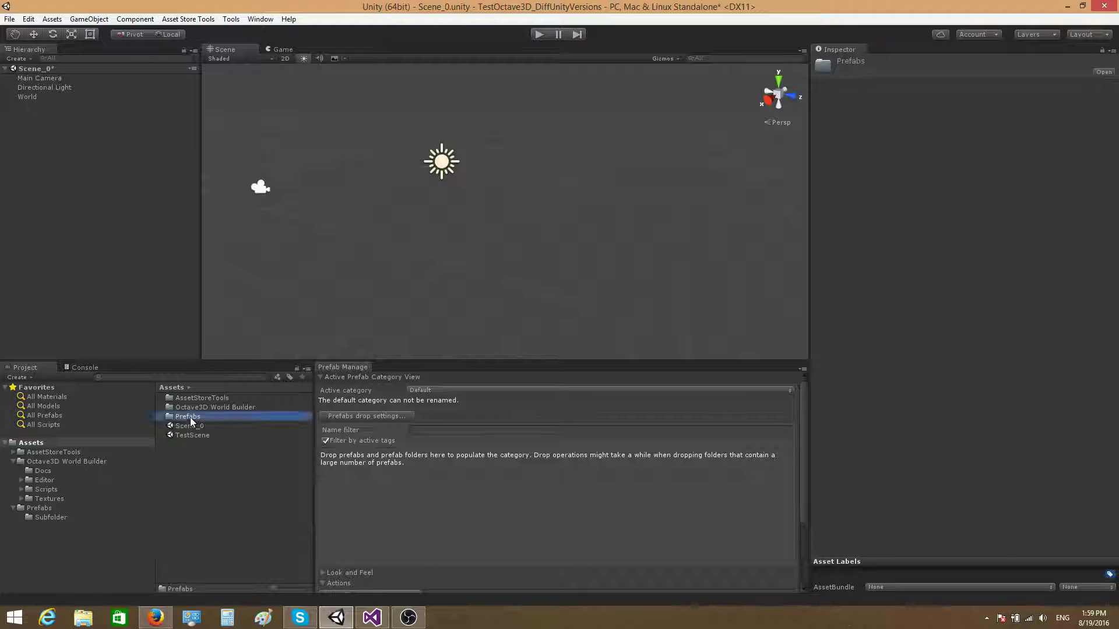
{"action": "left_click", "coordinate": [170, 387]}
{"action": "left_click", "coordinate": [359, 417]}
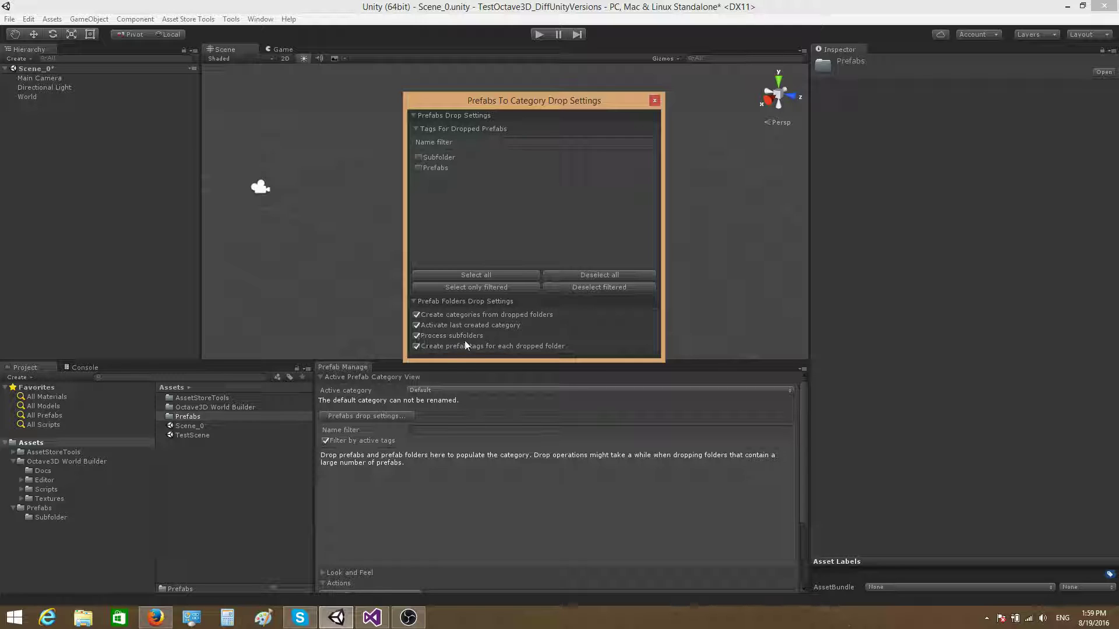
{"action": "mouse_move", "coordinate": [462, 336]}
{"action": "left_click", "coordinate": [417, 336]}
Add the Prefabs folder to the category view without subfolder processing, and compare the resulting category with the folder's contents.
{"action": "left_click_drag", "start_coordinate": [183, 416], "coordinate": [449, 509]}
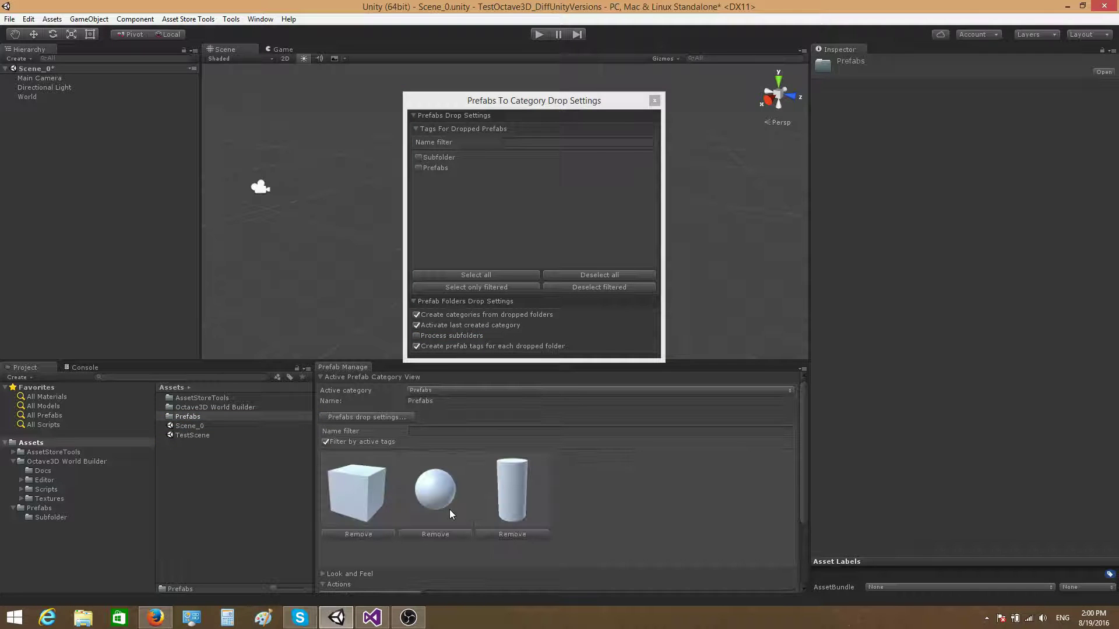
{"action": "left_click", "coordinate": [444, 392]}
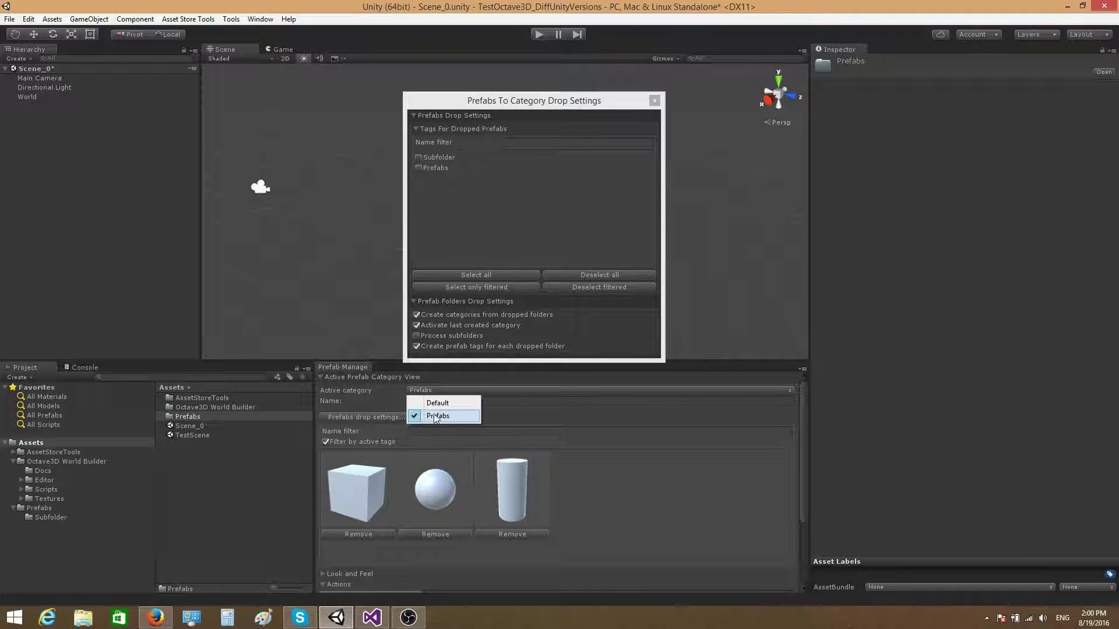
{"action": "left_click", "coordinate": [650, 484]}
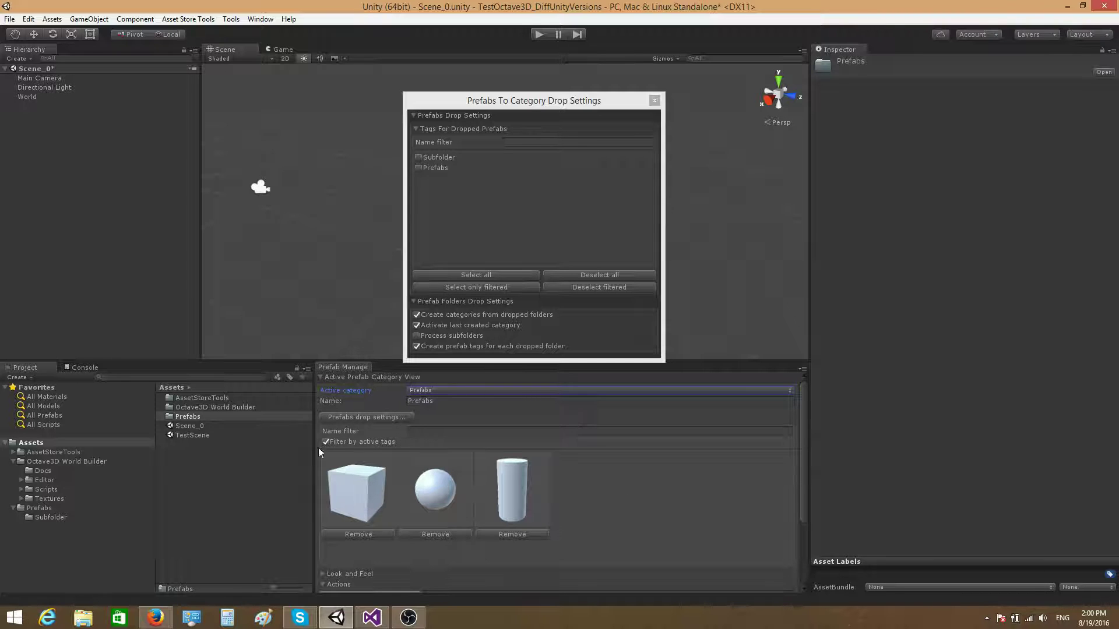
{"action": "double_click", "coordinate": [194, 416]}
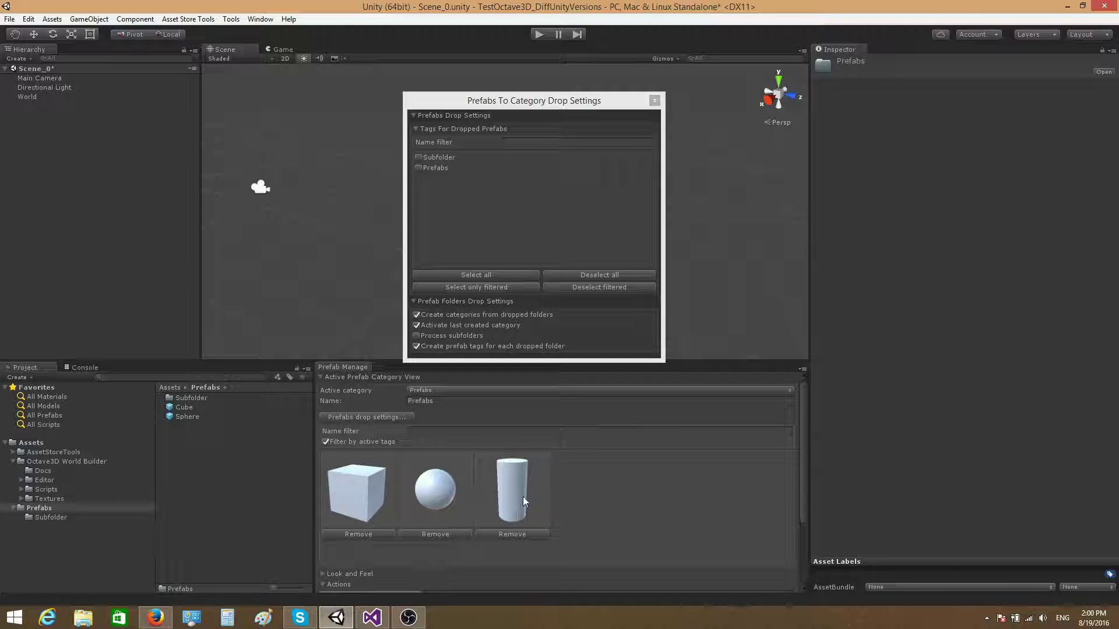
{"action": "left_click", "coordinate": [172, 389]}
{"action": "left_click", "coordinate": [592, 490]}
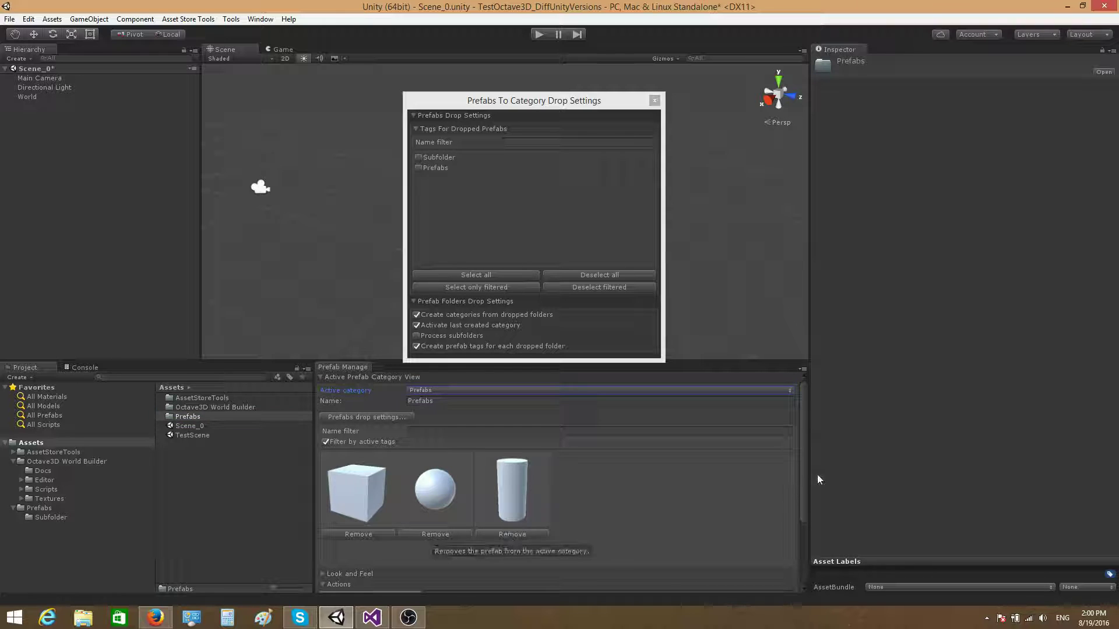
Remove all prefab categories and enable Process subfolders again in the drop settings.
{"action": "scroll", "coordinate": [792, 527], "scroll_direction": "down", "scroll_amount": 3}
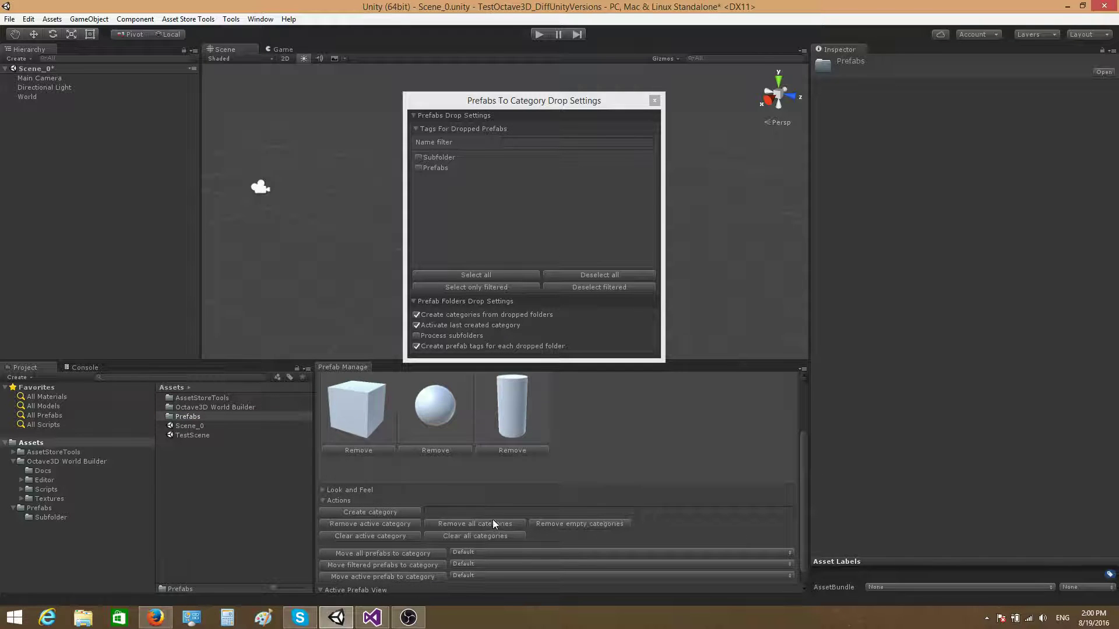
{"action": "left_click_drag", "start_coordinate": [802, 498], "coordinate": [799, 442]}
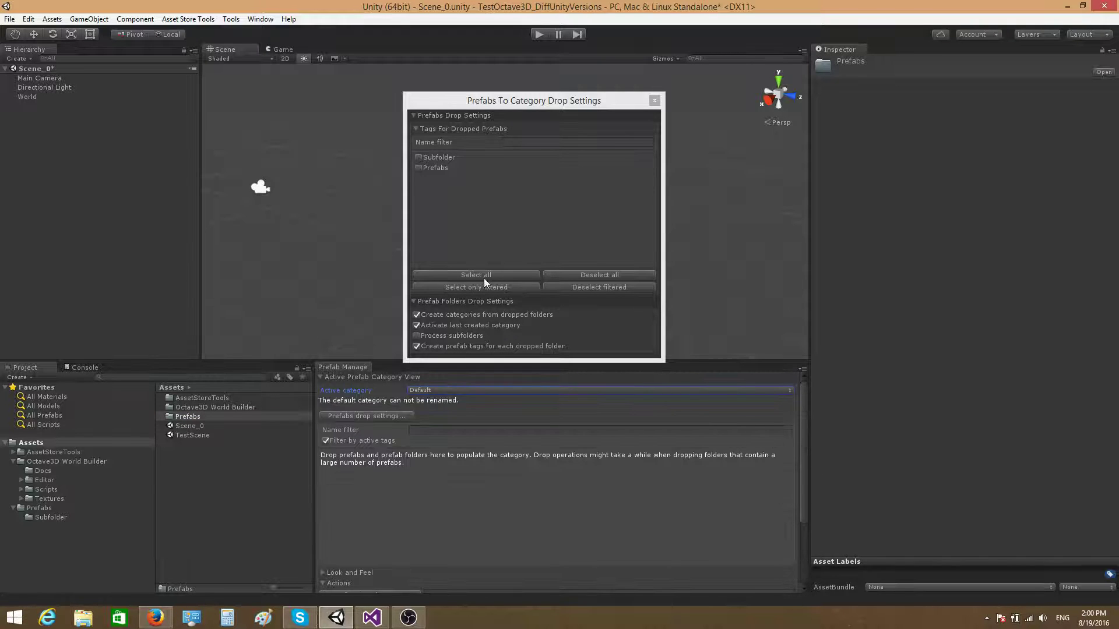
{"action": "left_click", "coordinate": [417, 336]}
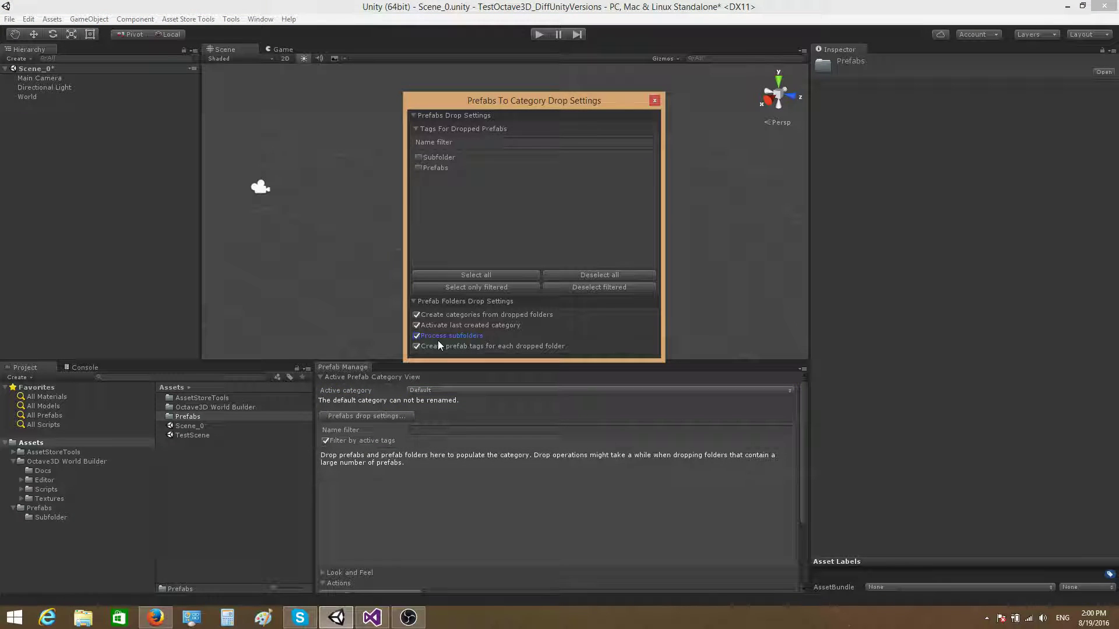
{"action": "left_click_drag", "start_coordinate": [180, 417], "coordinate": [197, 422]}
{"action": "left_click_drag", "start_coordinate": [191, 417], "coordinate": [334, 466]}
{"action": "left_click_drag", "start_coordinate": [634, 466], "coordinate": [393, 544]}
{"action": "left_click_drag", "start_coordinate": [425, 474], "coordinate": [521, 484]}
{"action": "left_click_drag", "start_coordinate": [303, 505], "coordinate": [408, 472]}
Check the available categories and disable Create categories from dropped folders in the drop settings.
{"action": "left_click", "coordinate": [426, 393]}
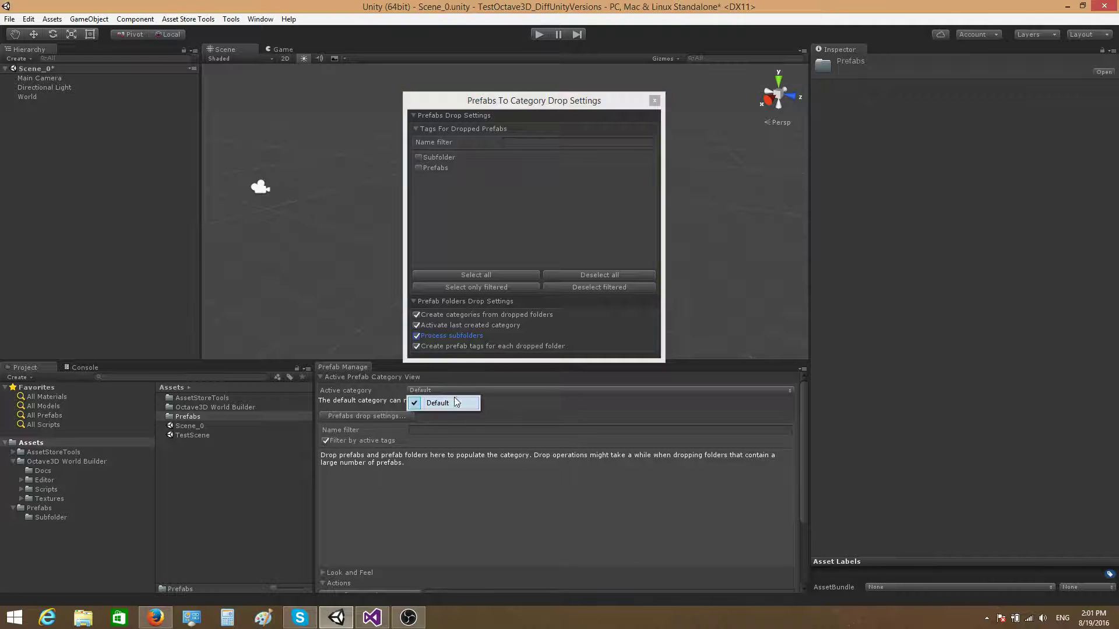
{"action": "left_click", "coordinate": [508, 408]}
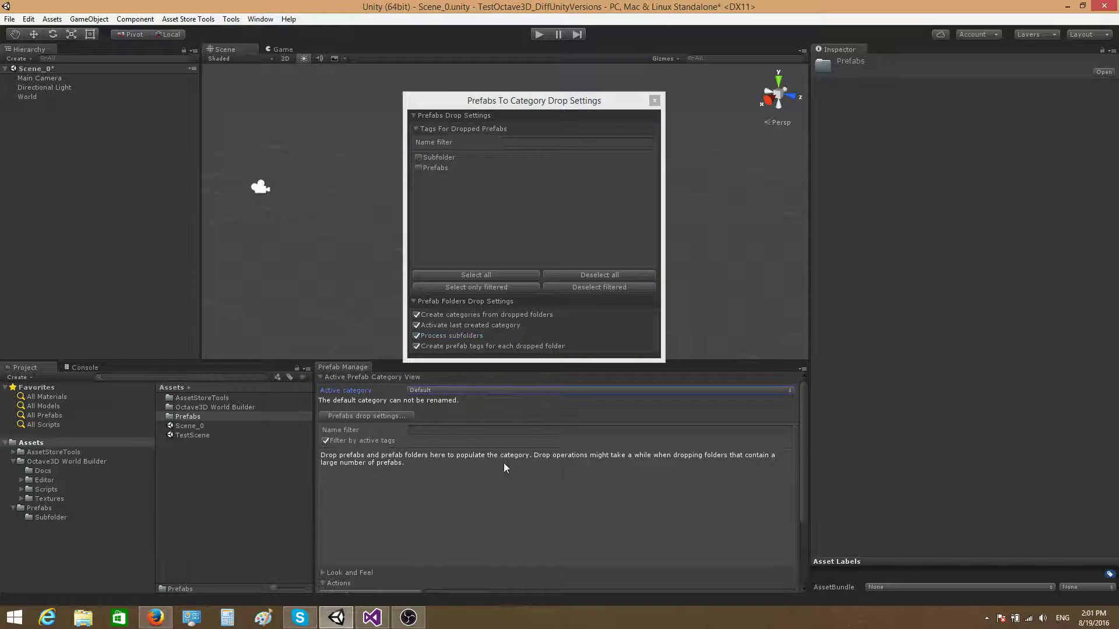
{"action": "left_click", "coordinate": [417, 316]}
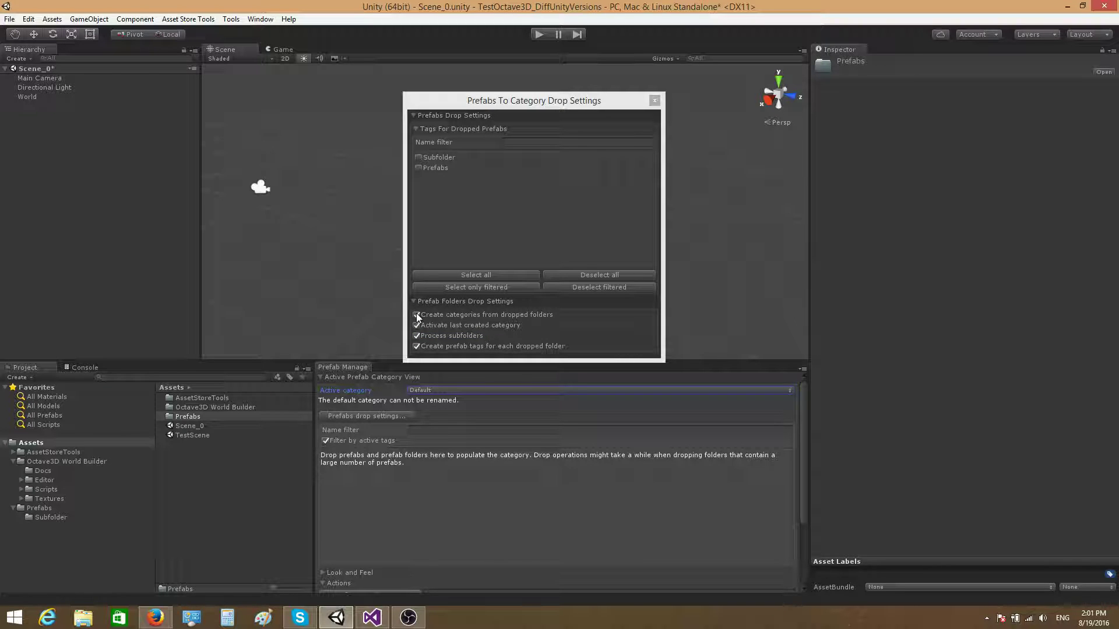
{"action": "left_click", "coordinate": [417, 315]}
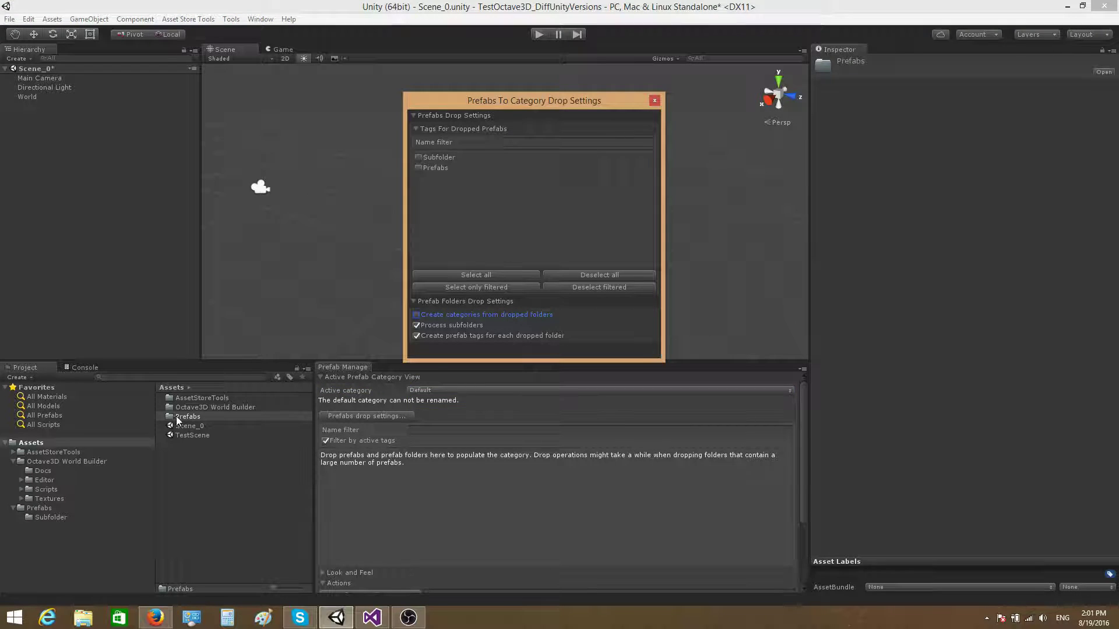
Add the Prefabs folder's contents to the Default category, check the category list and close the drop settings.
{"action": "left_click_drag", "start_coordinate": [180, 418], "coordinate": [508, 519]}
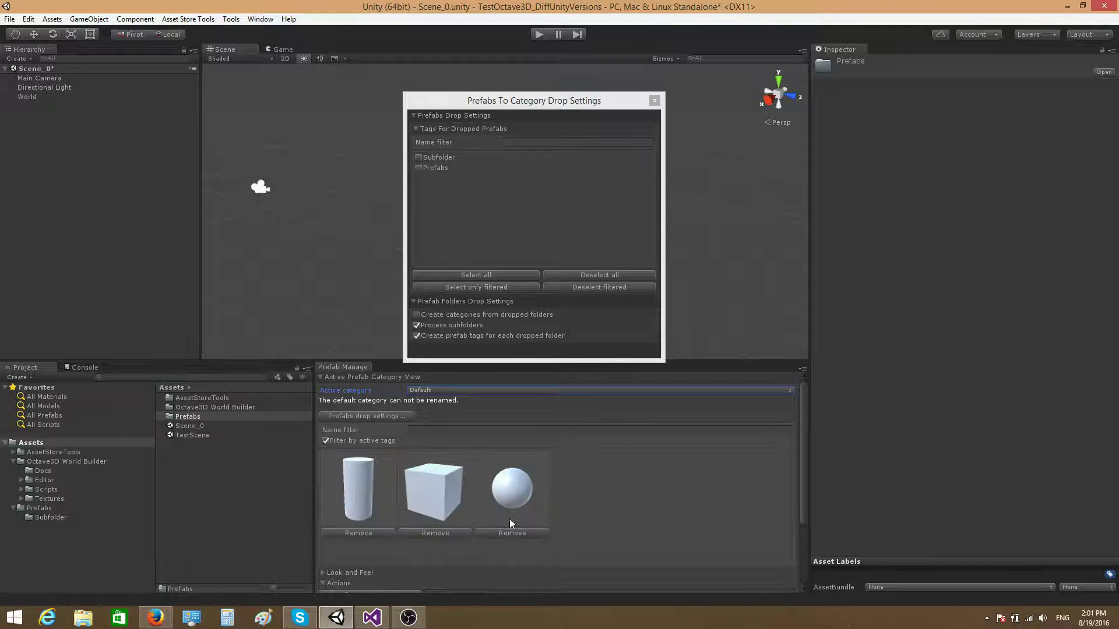
{"action": "left_click", "coordinate": [460, 390]}
{"action": "left_click", "coordinate": [626, 489]}
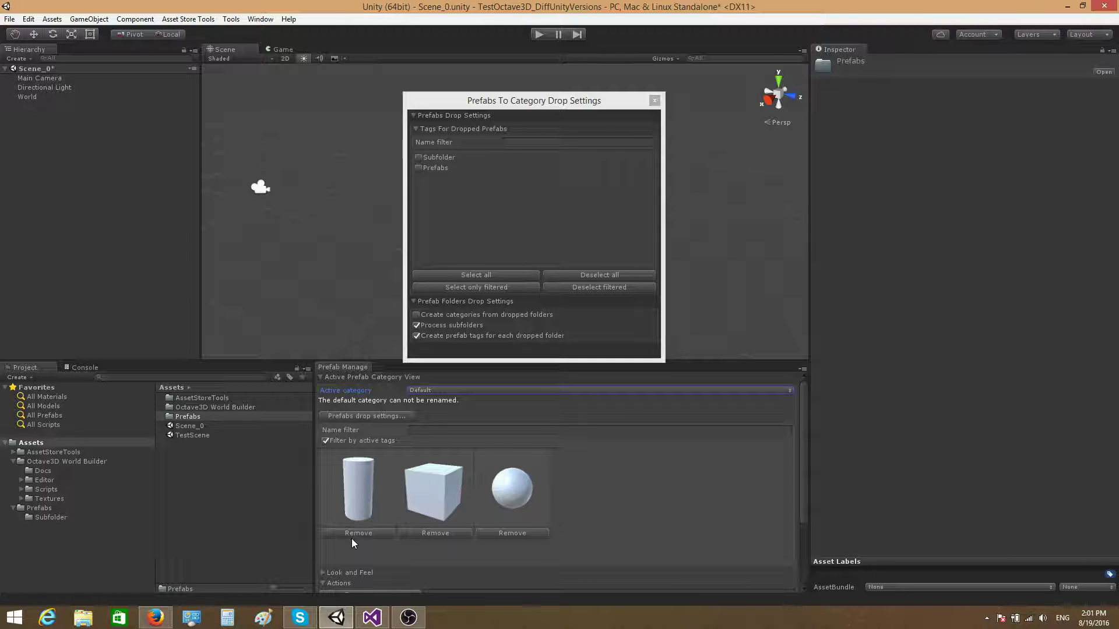
{"action": "left_click", "coordinate": [654, 102]}
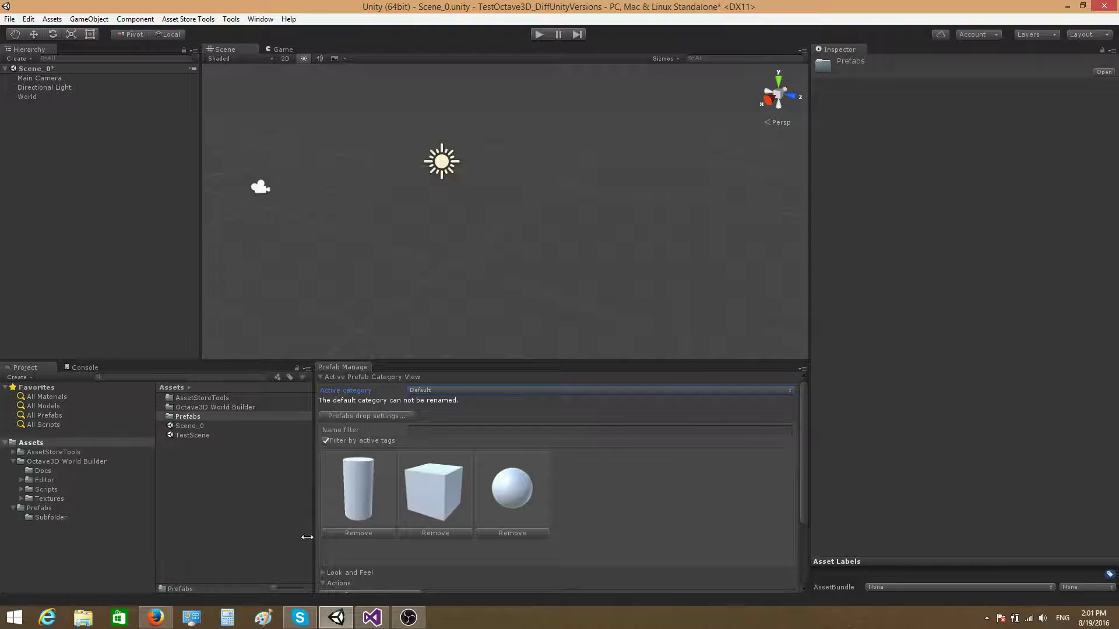
Create a new prefab category named DemoCategory and check that it is the active category.
{"action": "left_click_drag", "start_coordinate": [803, 454], "coordinate": [806, 514]}
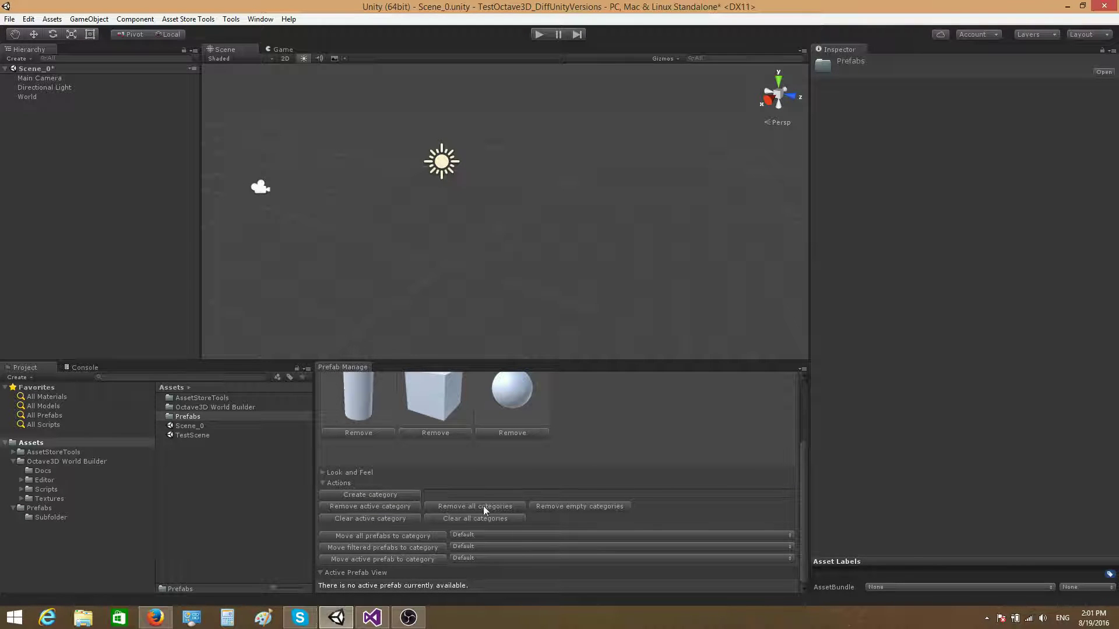
{"action": "left_click", "coordinate": [444, 496]}
{"action": "left_click", "coordinate": [446, 496]}
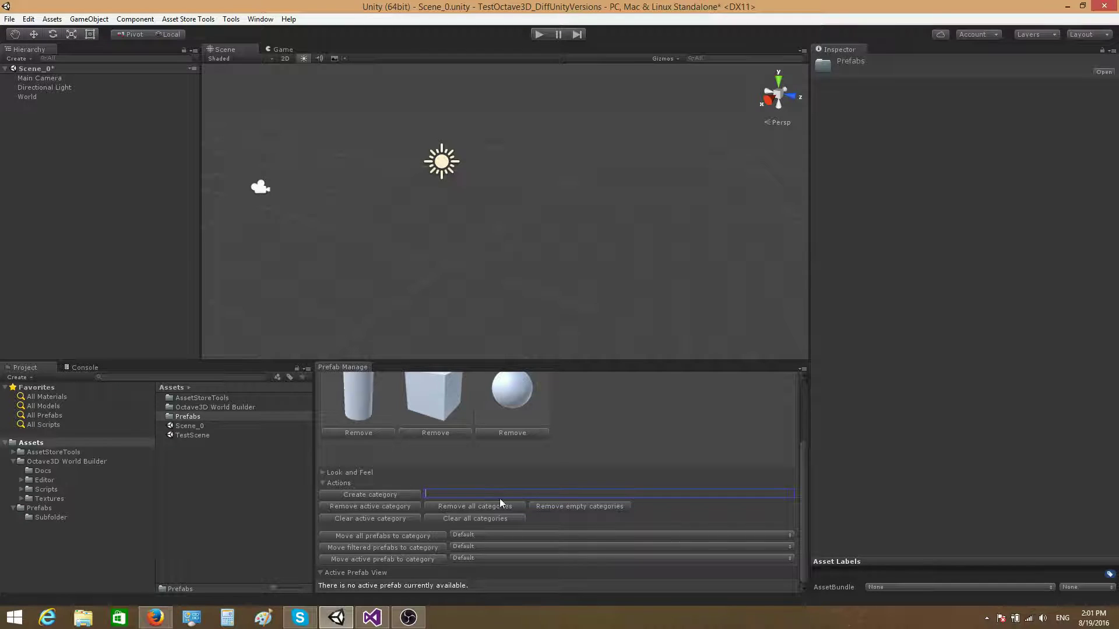
{"action": "mouse_move", "coordinate": [802, 497]}
{"action": "left_mouse_down"}
{"action": "mouse_move", "coordinate": [807, 446]}
{"action": "mouse_move", "coordinate": [804, 502]}
{"action": "left_mouse_up"}
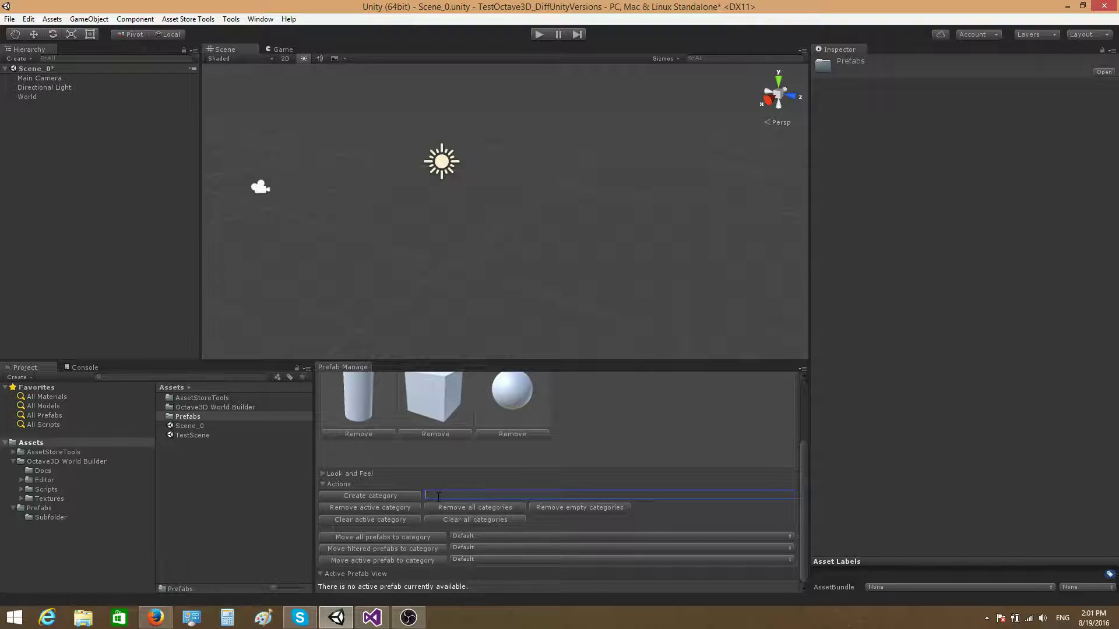
{"action": "type", "text": "DemoCategory"}
{"action": "left_click", "coordinate": [358, 499]}
{"action": "left_click_drag", "start_coordinate": [807, 481], "coordinate": [486, 417]}
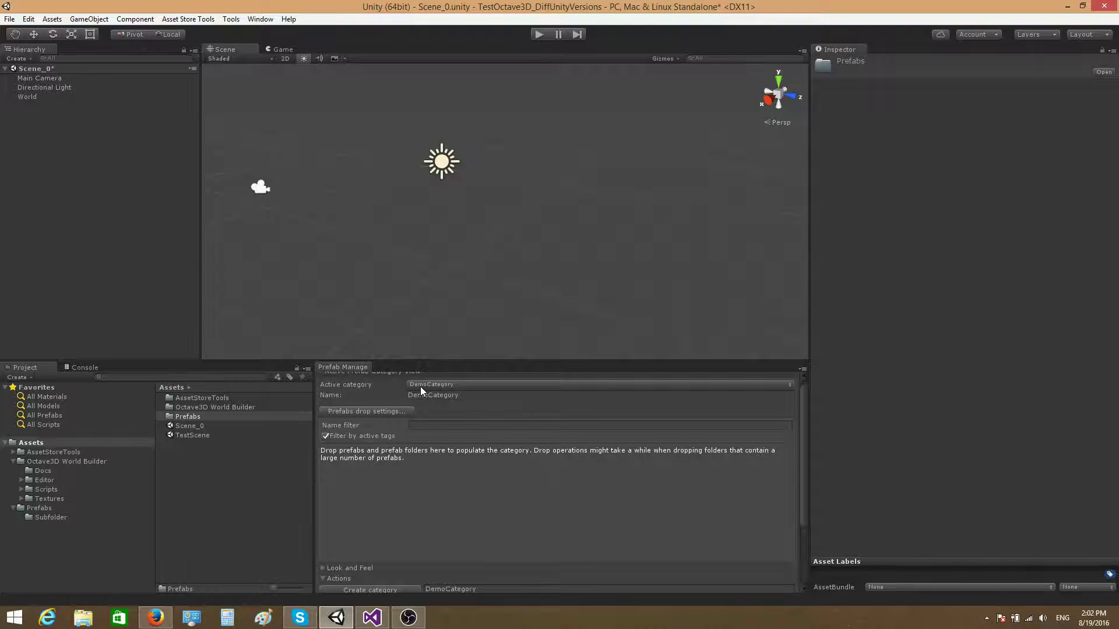